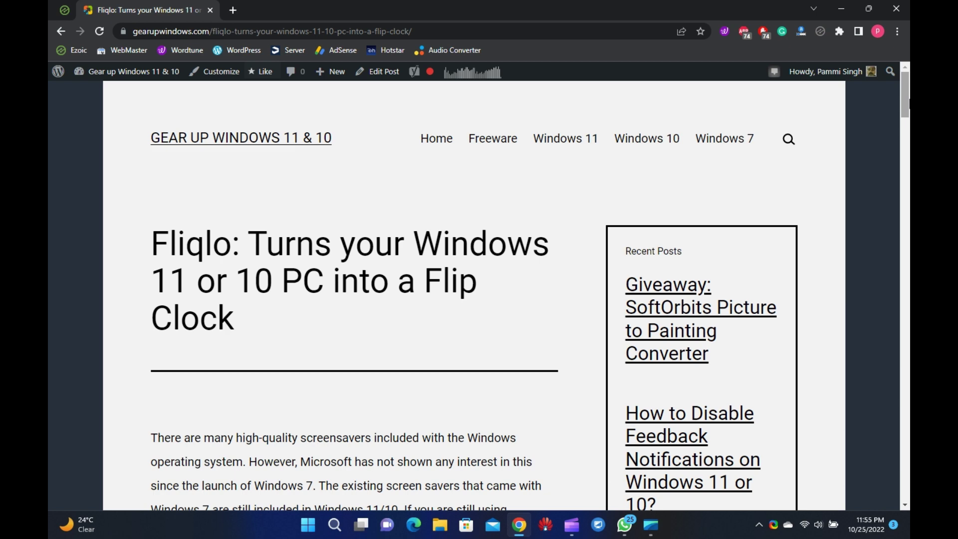
drag(907, 105, 907, 135)
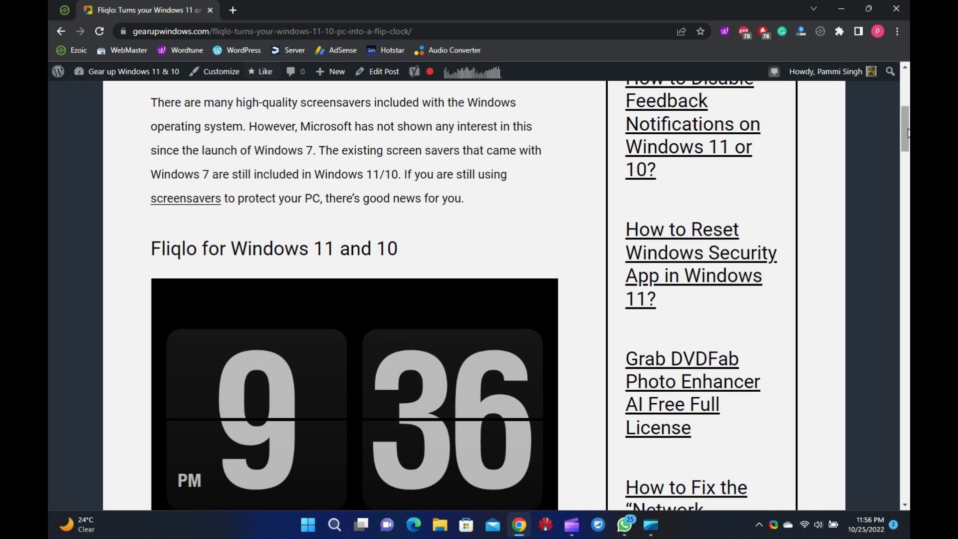
drag(907, 132, 907, 174)
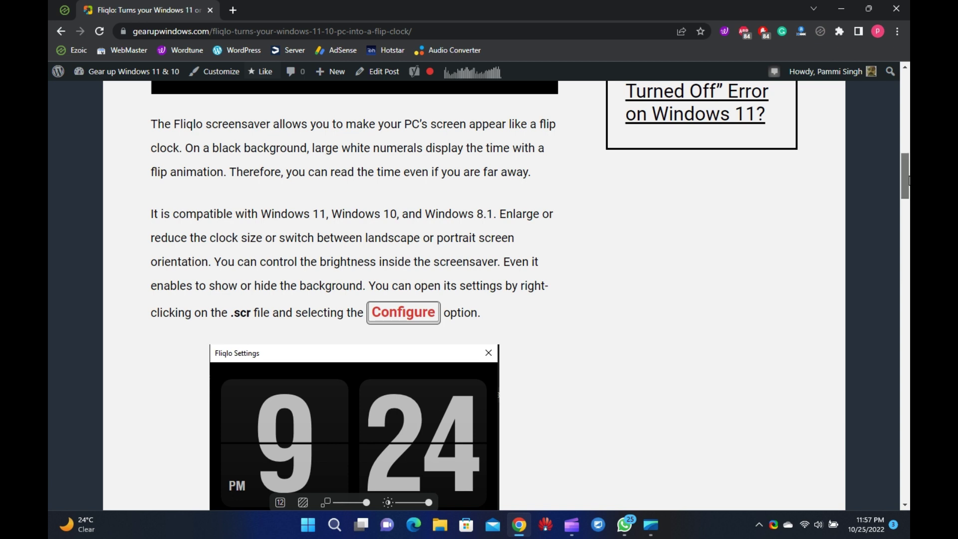
drag(908, 180, 908, 197)
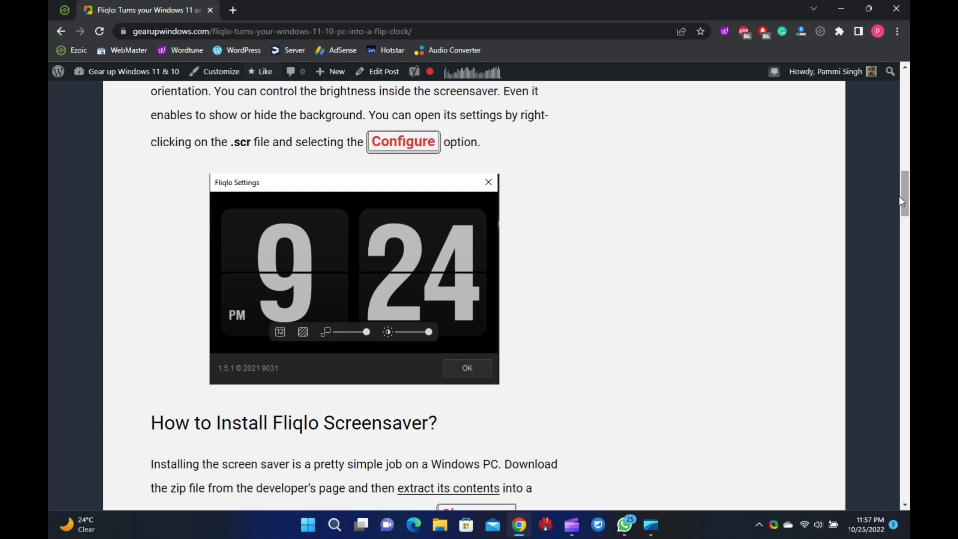
Minimize Chrome so the desktop with the FliqloScr download is showing
click(839, 6)
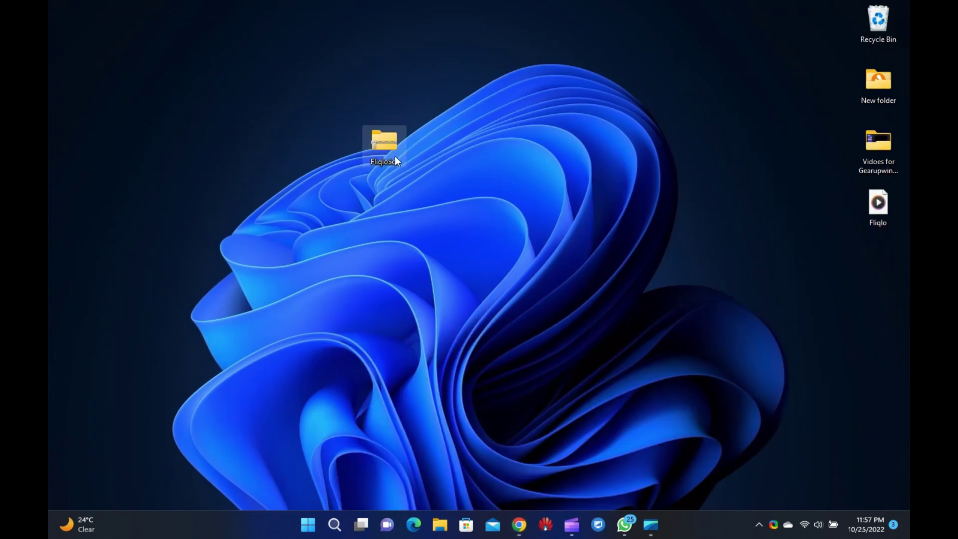
Recheck the Fliqlo article's instructions, then return to the desktop
right_click(391, 147)
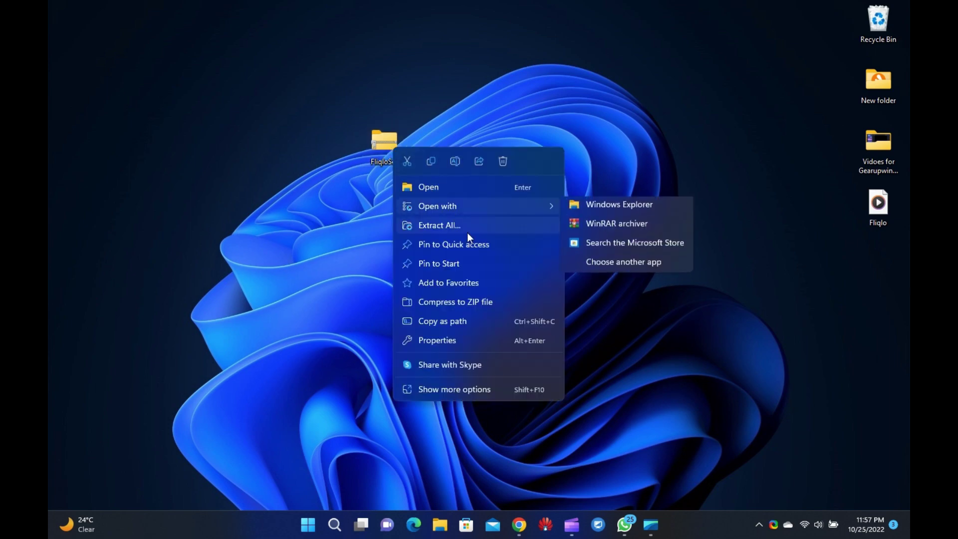
click(665, 224)
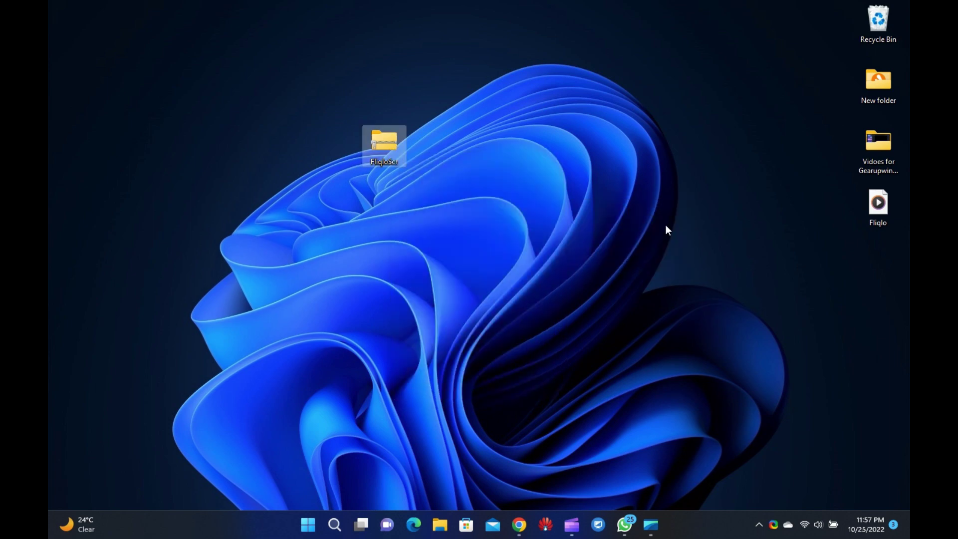
click(521, 528)
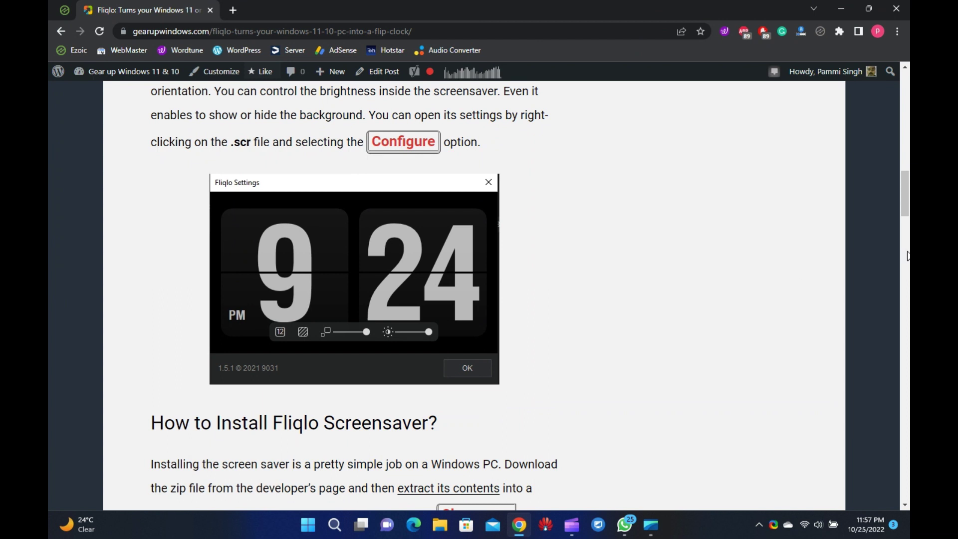
mouse_move(906, 206)
mouse_down()
mouse_move(908, 239)
mouse_move(906, 227)
mouse_up()
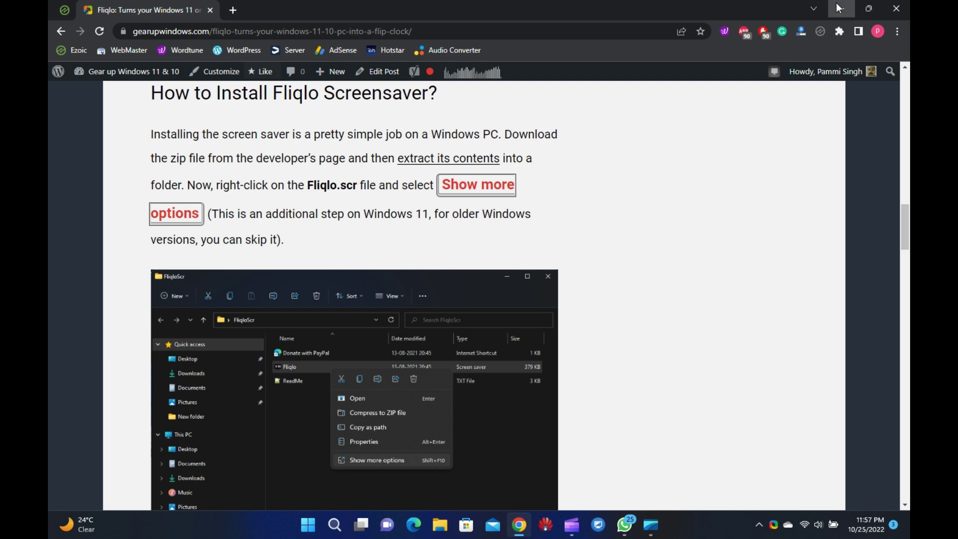
click(837, 8)
Start Extract All on the FliqloScr zip from its desktop context menu
right_click(396, 147)
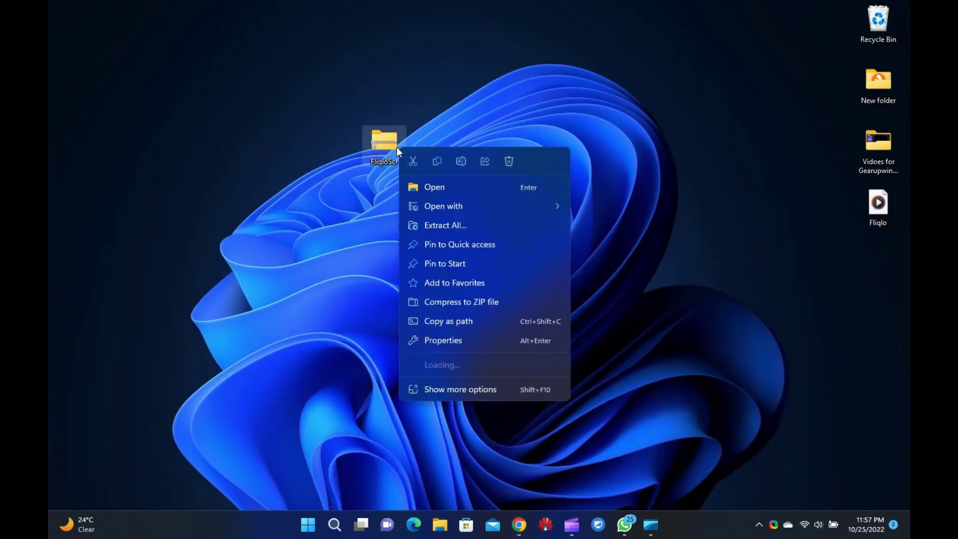
click(507, 233)
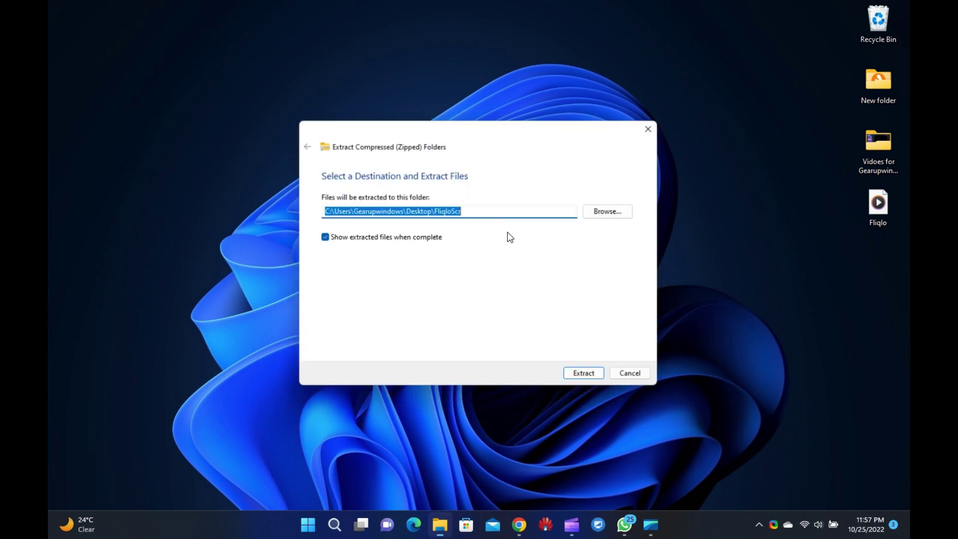
Extract the zip into a FliqloScr folder on the desktop and enter it
click(585, 376)
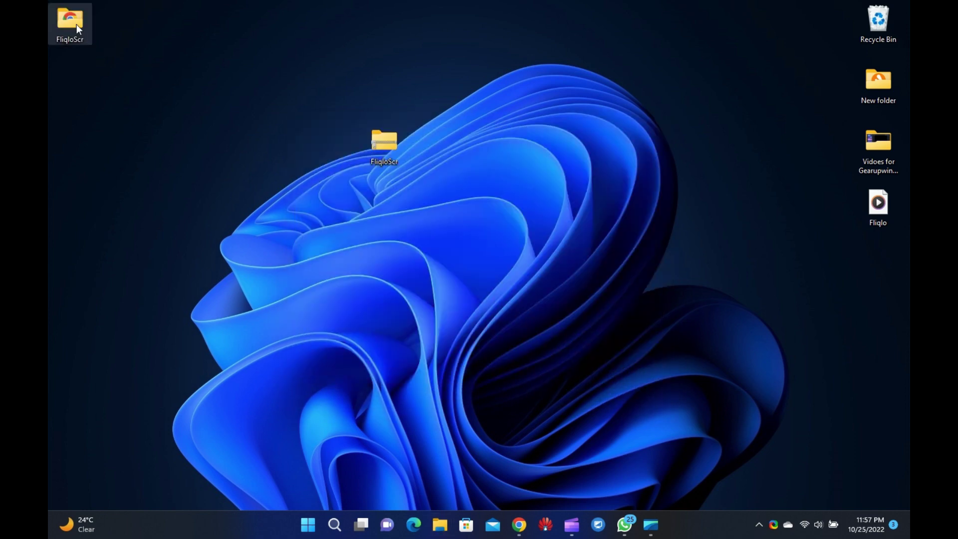
double_click(76, 24)
Install the Fliqlo screen saver file via Show more options
right_click(221, 134)
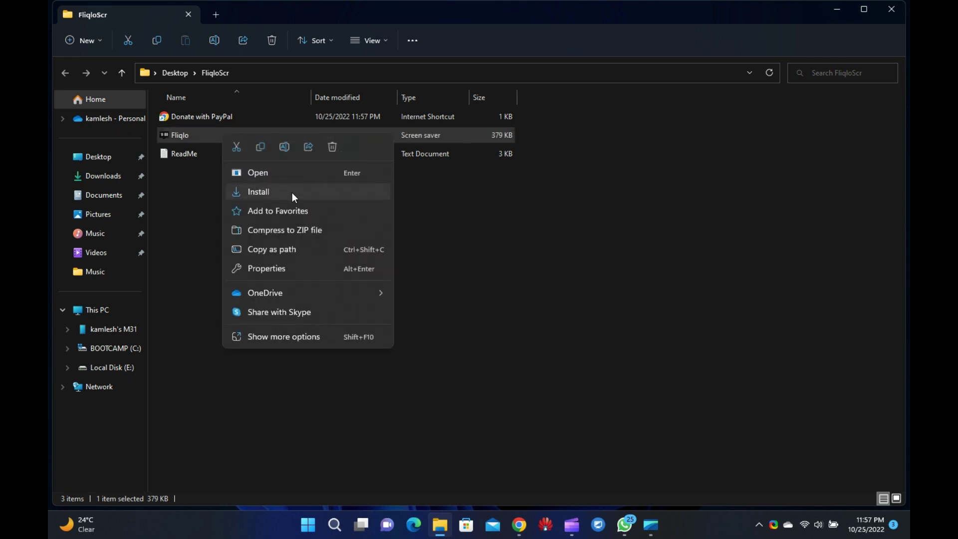
click(327, 341)
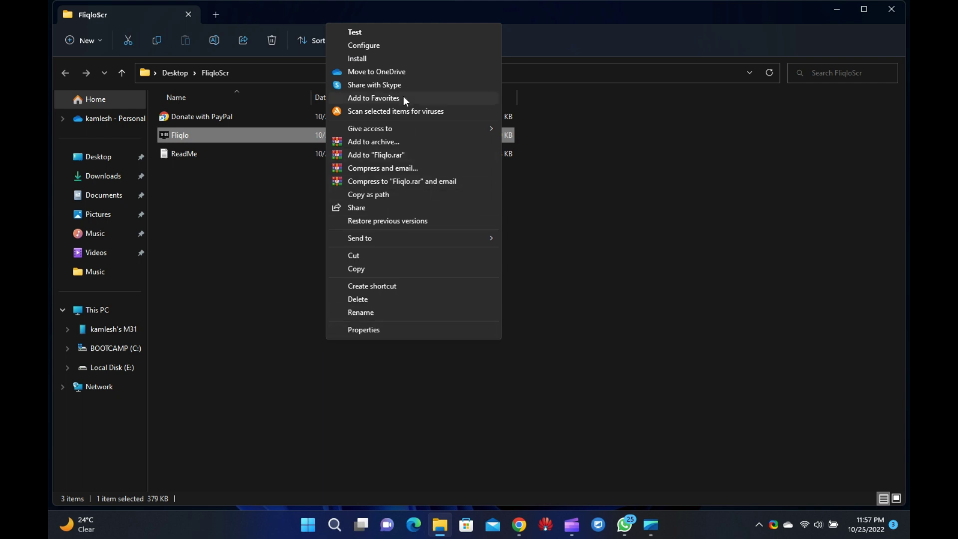
click(430, 61)
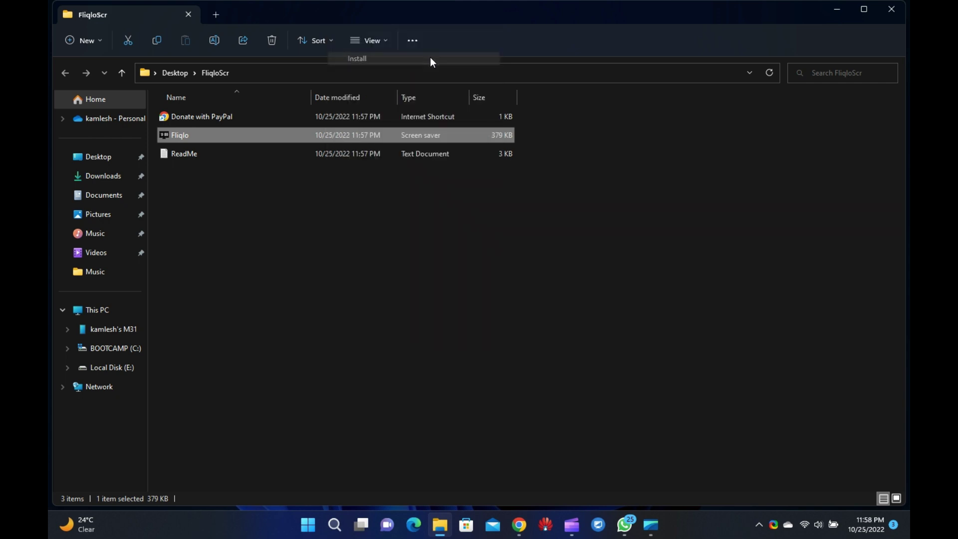
Run the unverified saver and keep Fliqlo chosen in the screen saver list
click(514, 272)
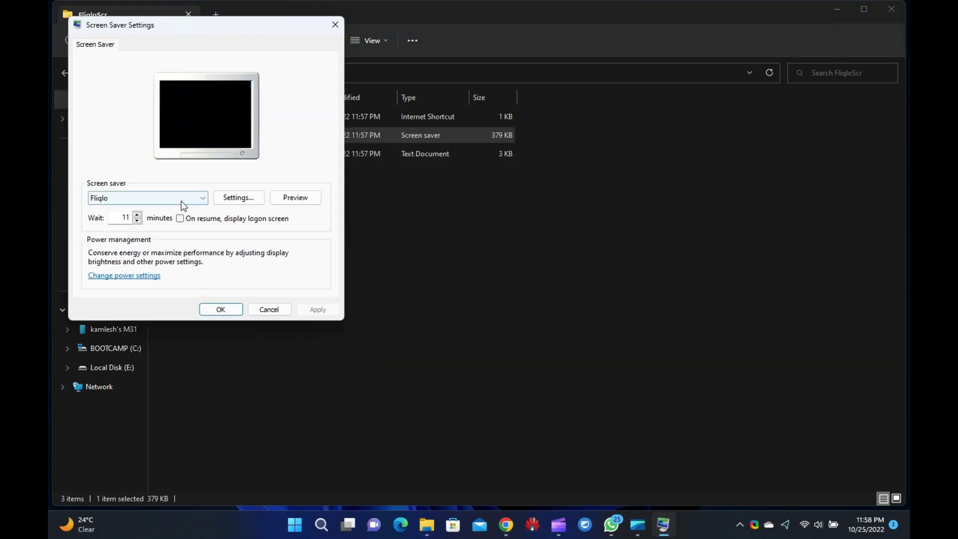
click(197, 197)
click(197, 197)
click(196, 197)
click(196, 197)
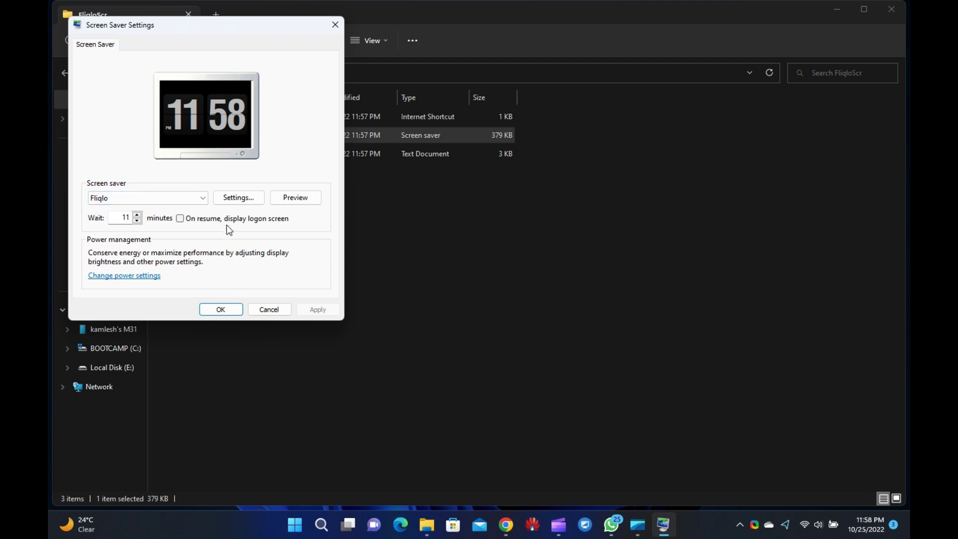
Check Fliqlo's own settings, then cancel Screen Saver Settings without applying
click(238, 201)
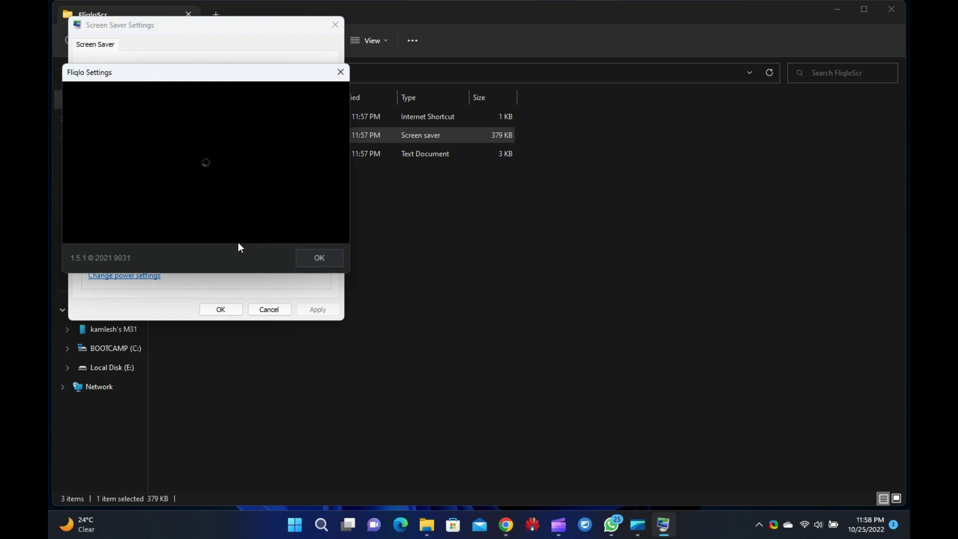
click(341, 72)
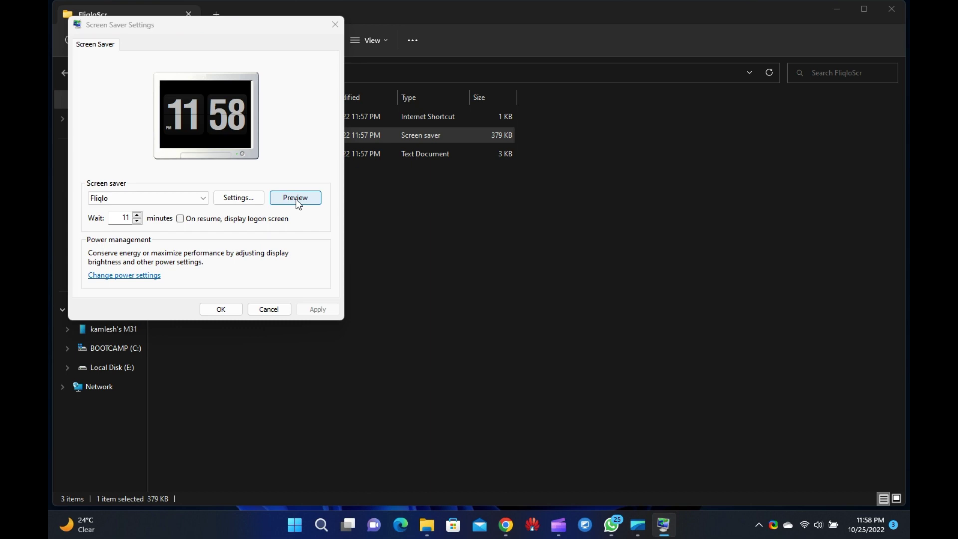
click(270, 314)
Close the folder and reopen Screen Saver Settings via a 'change screen saver' search
click(891, 9)
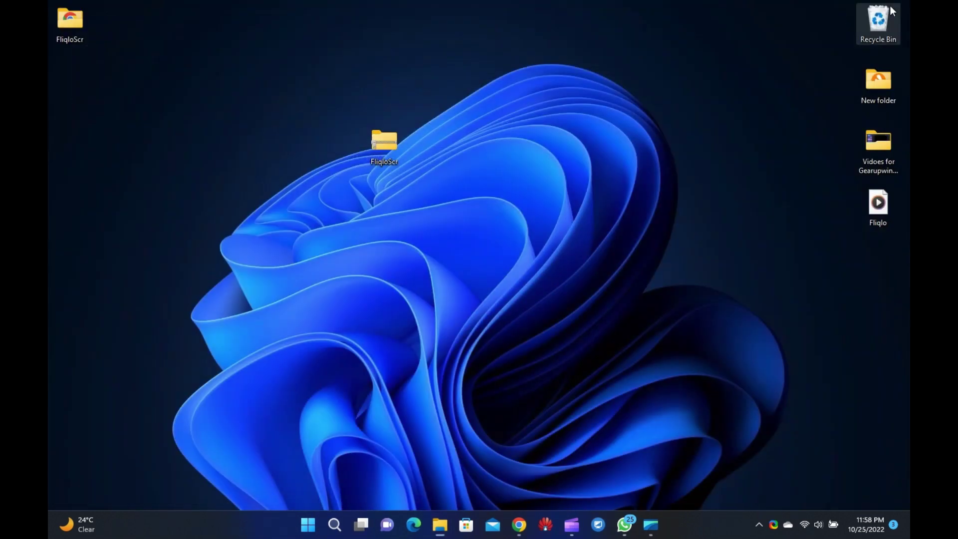
key(super)
text(s)
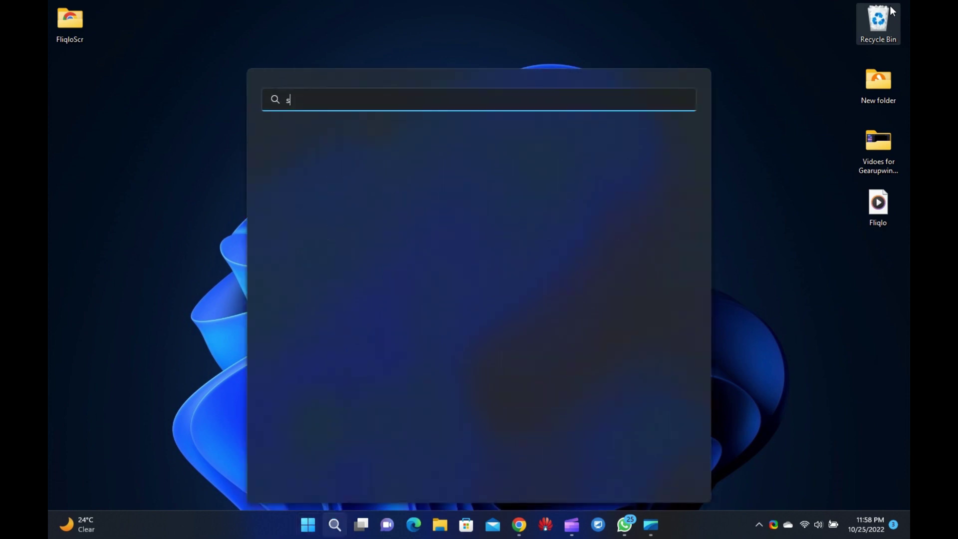
text(c)
key(BackSpace)
key(BackSpace)
text(ch)
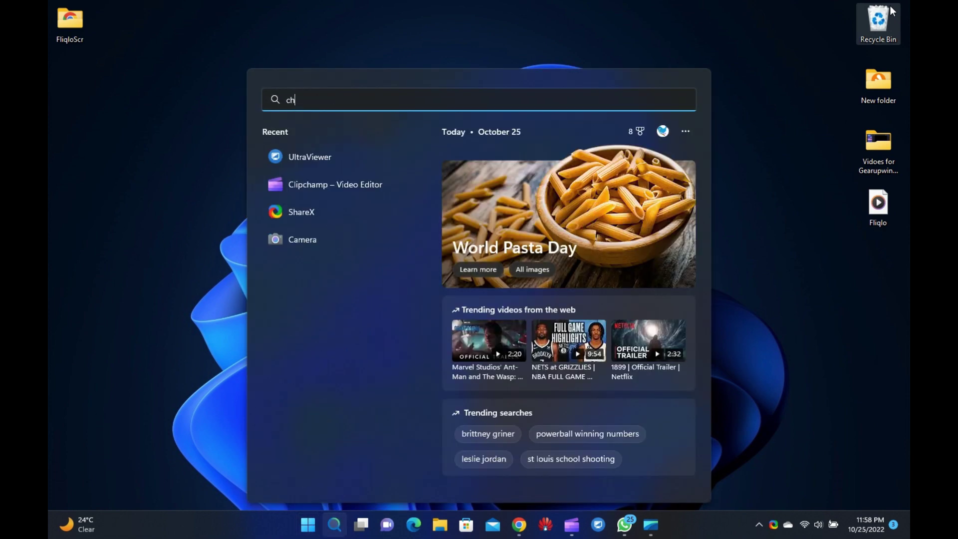
text(ange scree)
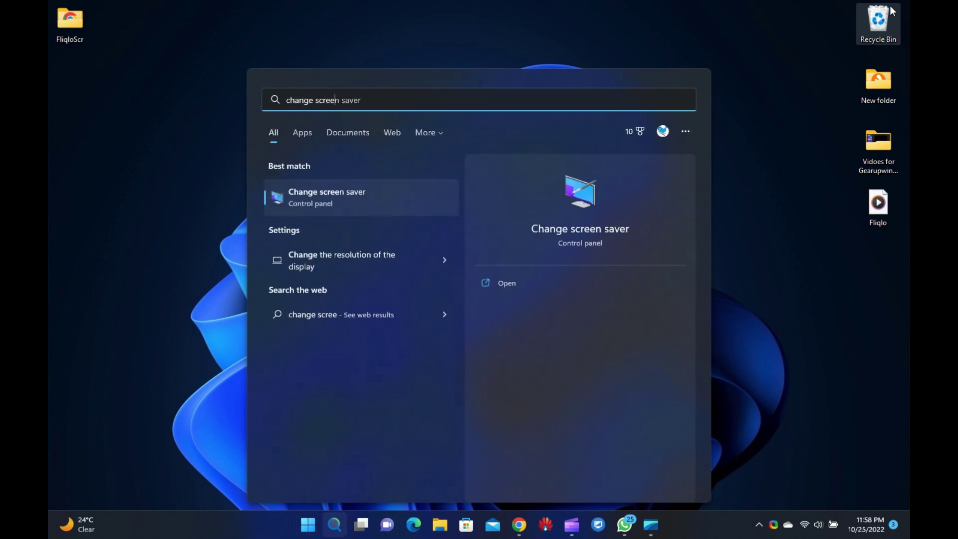
text(n saver)
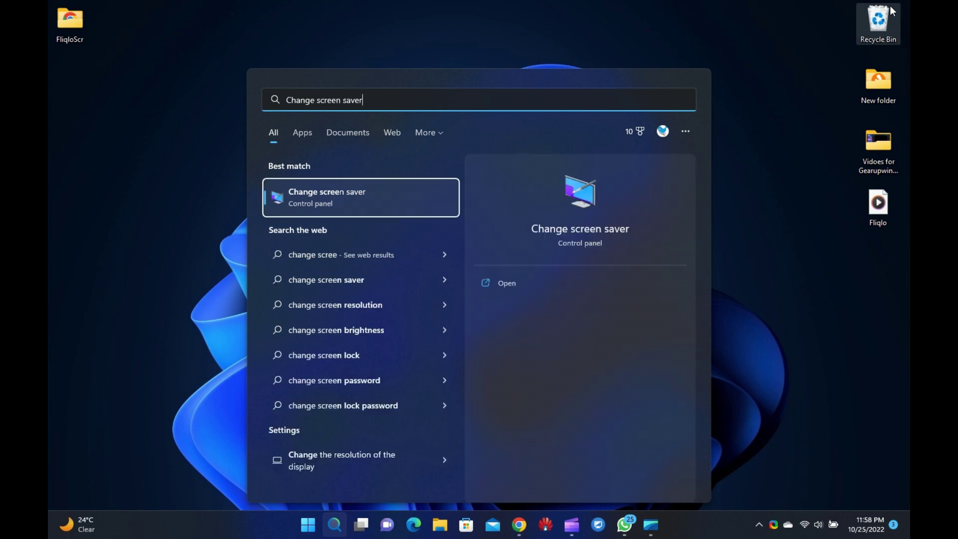
click(420, 213)
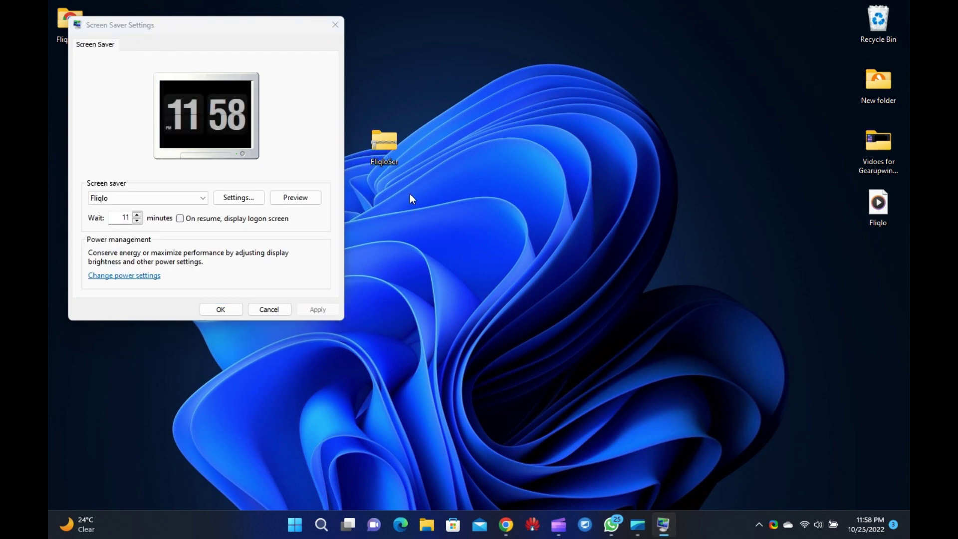
Choose Fliqlo as the screen saver and apply it
click(202, 197)
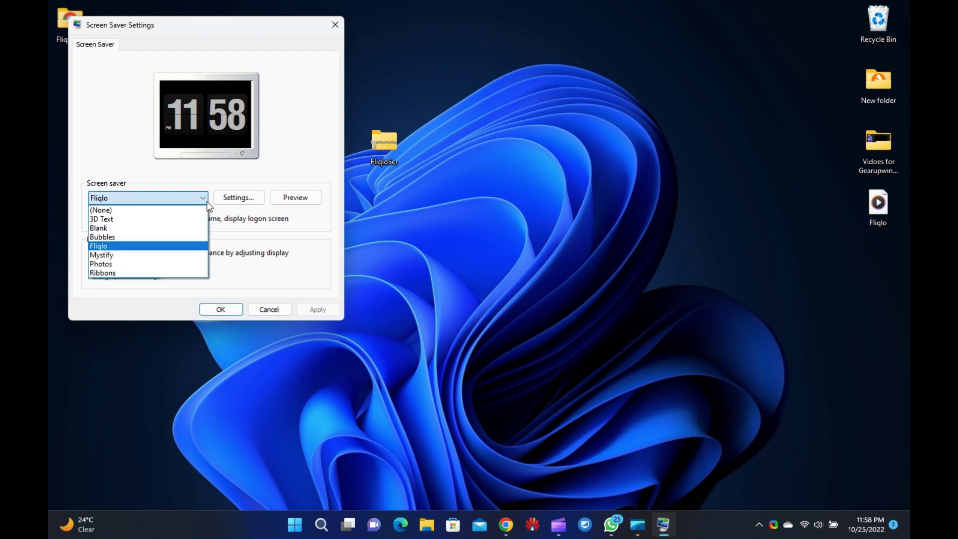
click(178, 243)
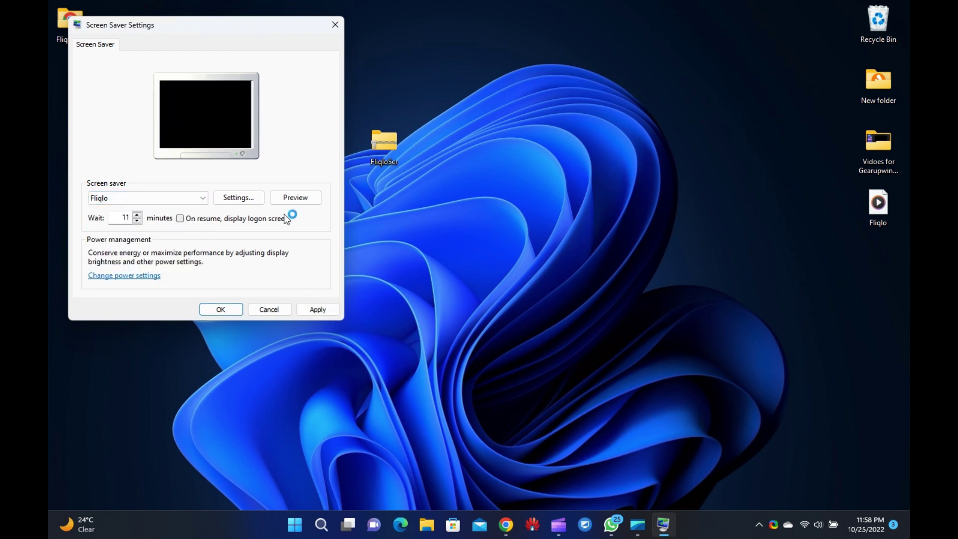
click(317, 309)
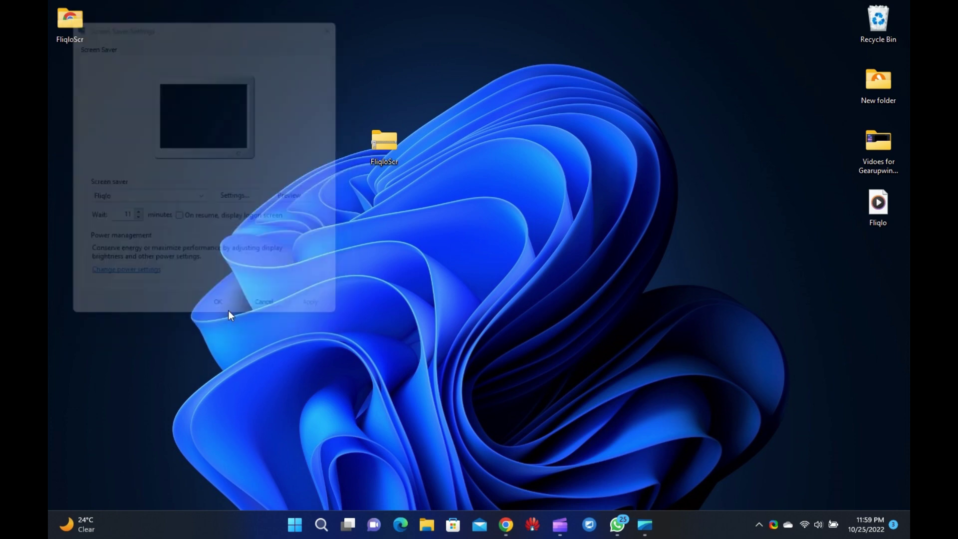